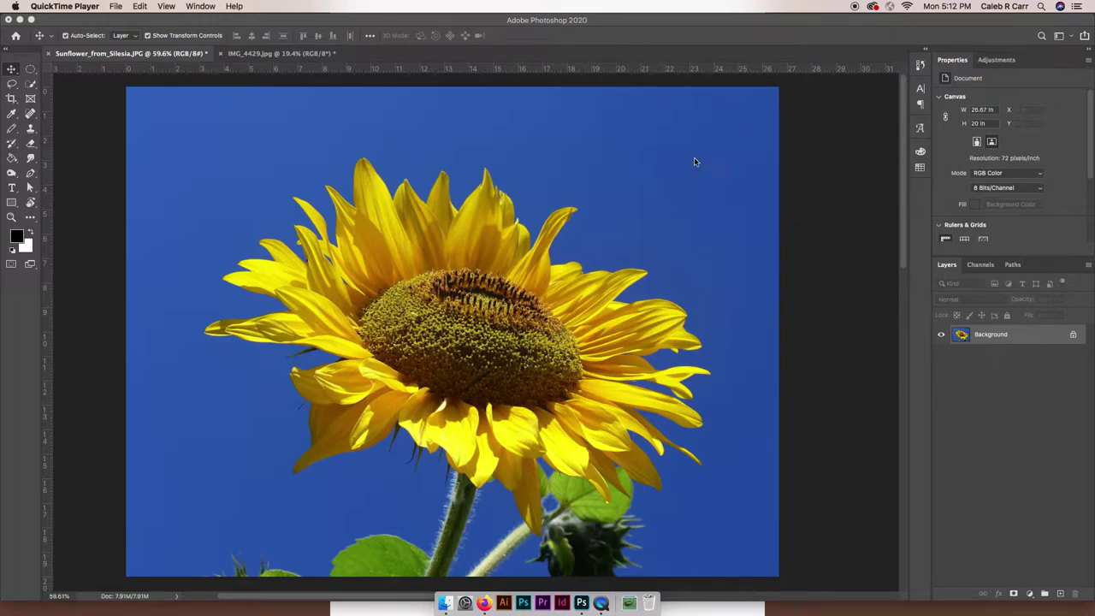
- Glance at the starry image, return to the sunflower photo and pick the Quick Selection tool
{"action": "left_click", "coordinate": [281, 55]}
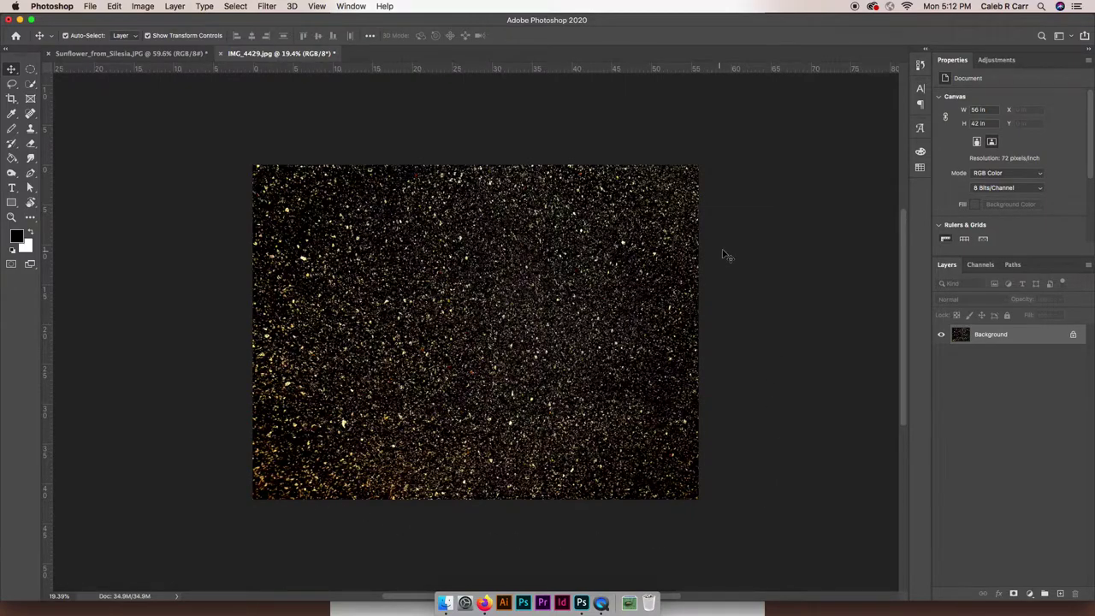
{"action": "left_click", "coordinate": [141, 54]}
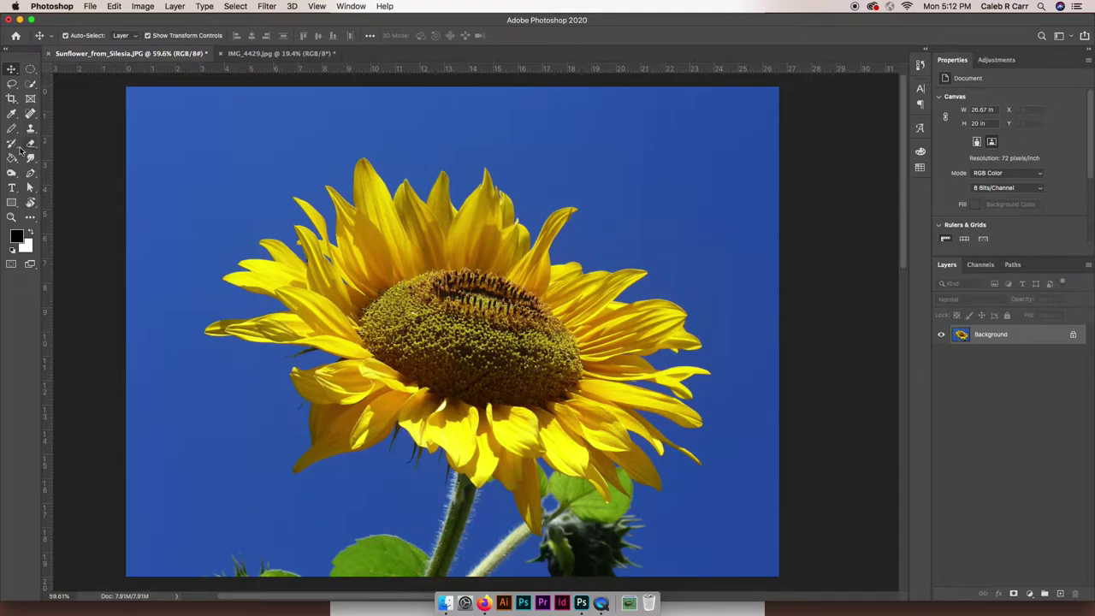
{"action": "left_click", "coordinate": [32, 84]}
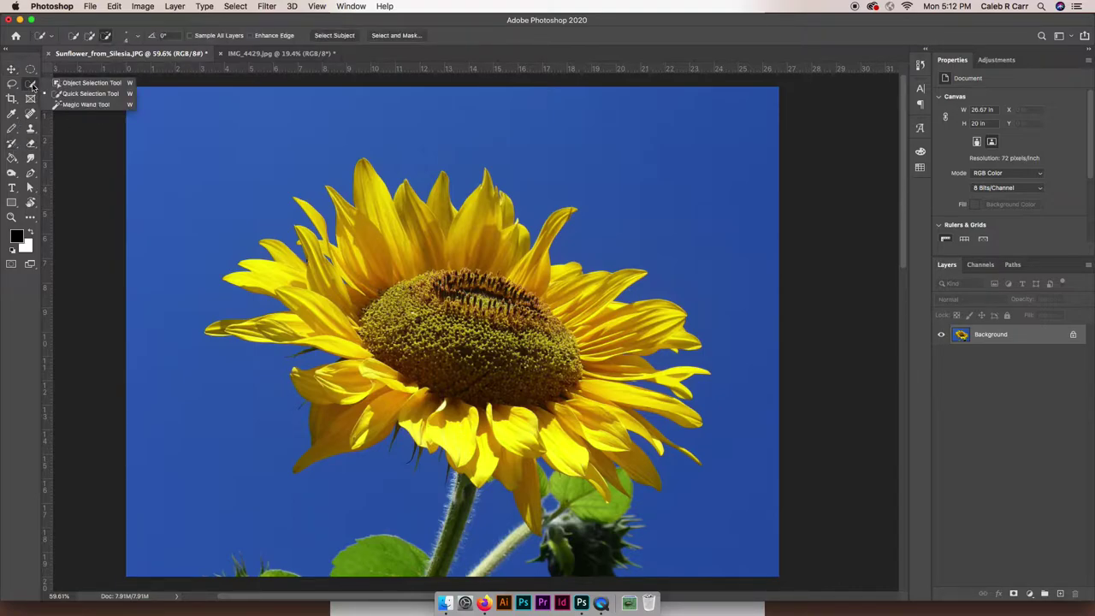
{"action": "key", "text": "v"}
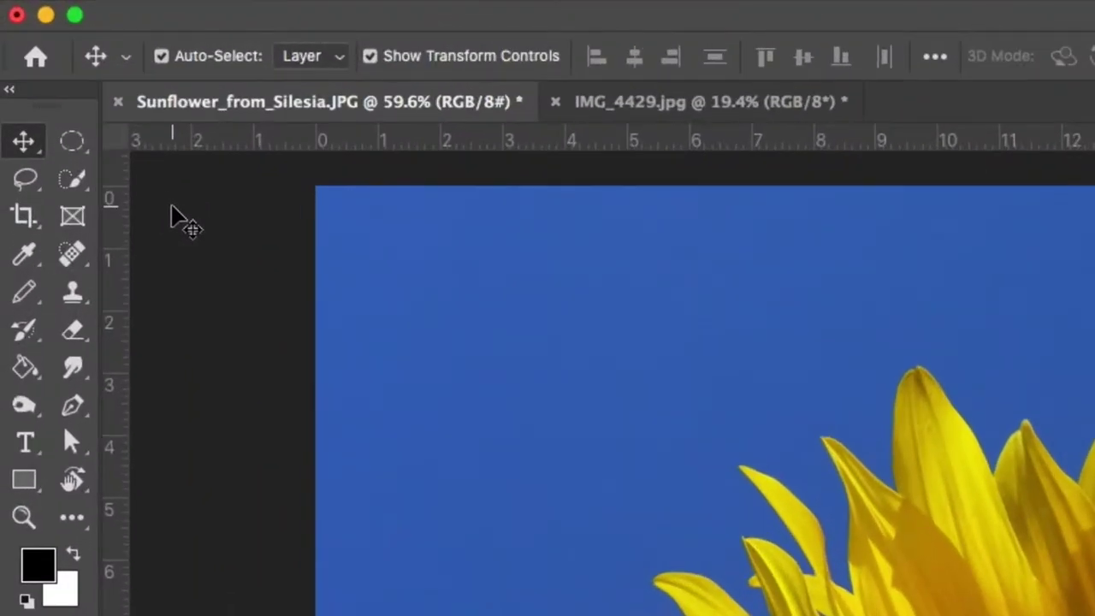
{"action": "left_click", "coordinate": [82, 180]}
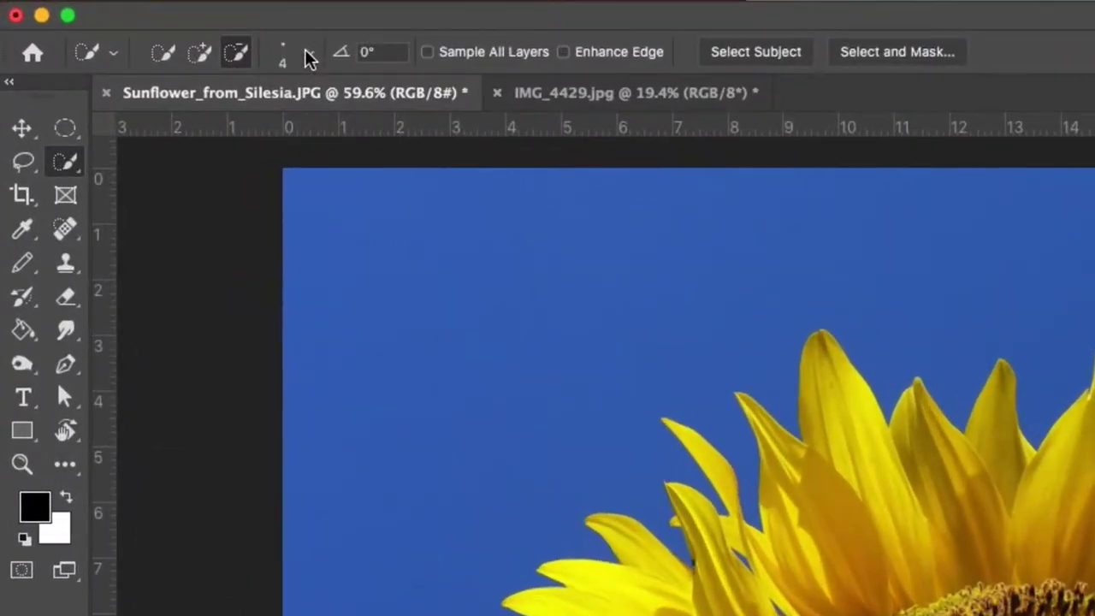
- Set the Quick Selection brush size to 83 px in add-to-selection mode
{"action": "left_click", "coordinate": [308, 55]}
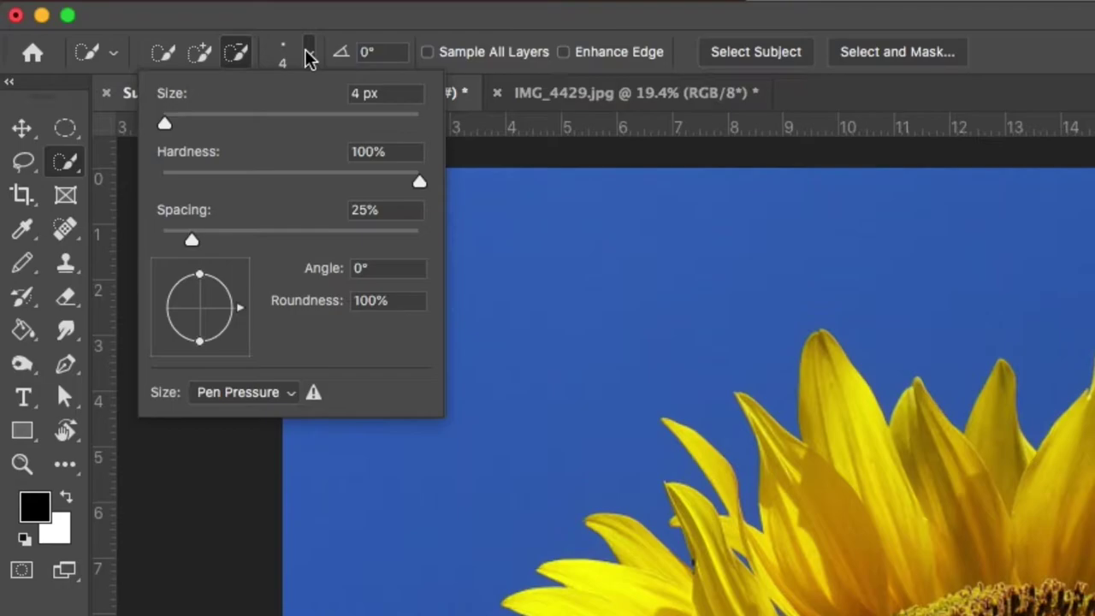
{"action": "left_click_drag", "start_coordinate": [165, 124], "coordinate": [228, 124]}
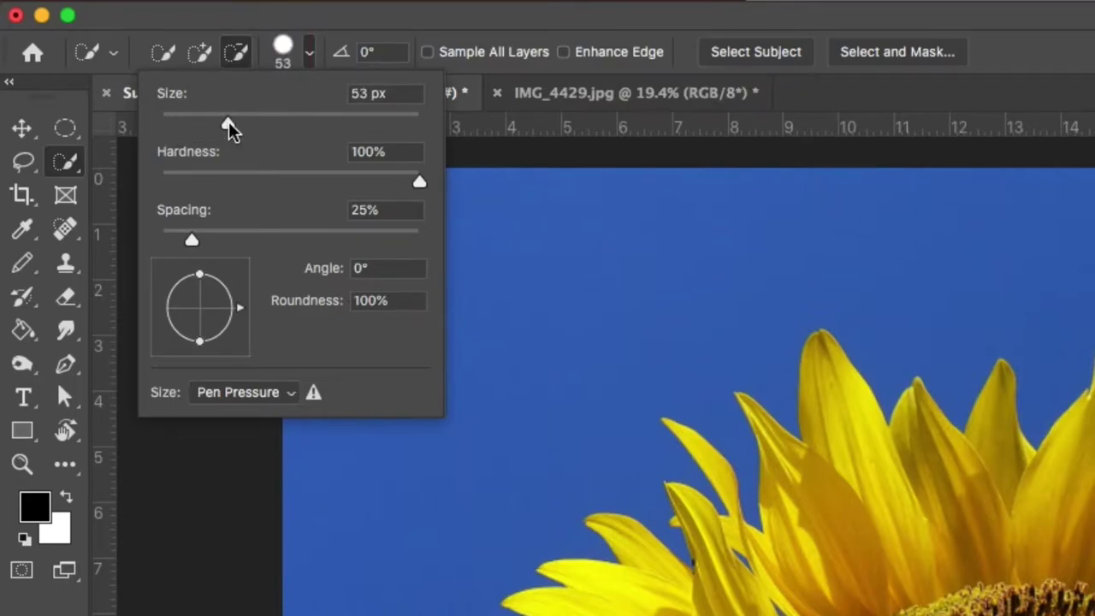
{"action": "left_click_drag", "start_coordinate": [228, 124], "coordinate": [222, 124]}
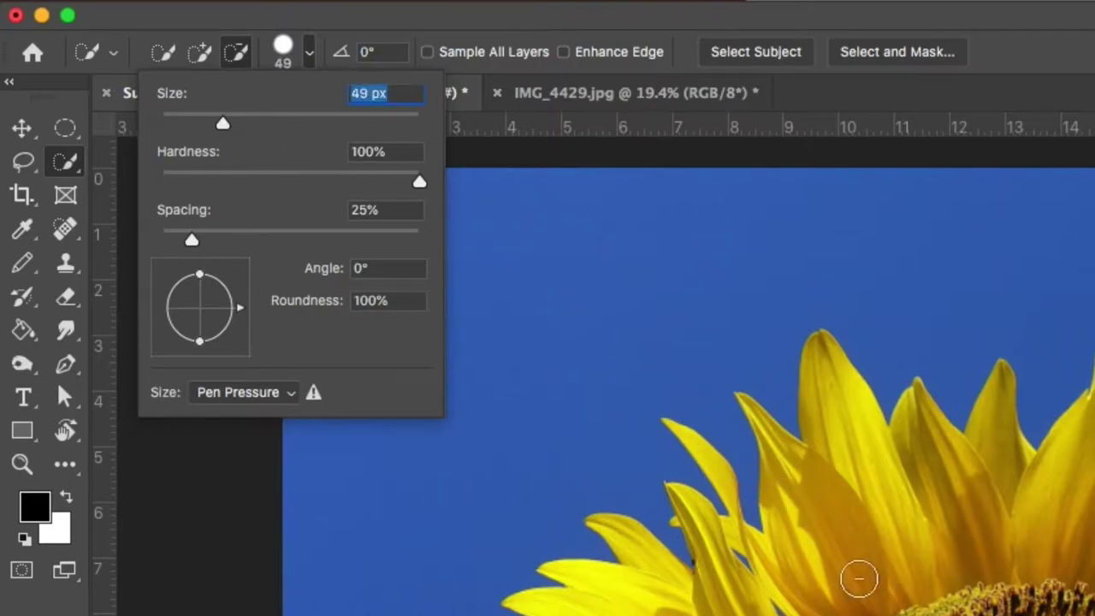
{"action": "left_click_drag", "start_coordinate": [223, 124], "coordinate": [268, 126]}
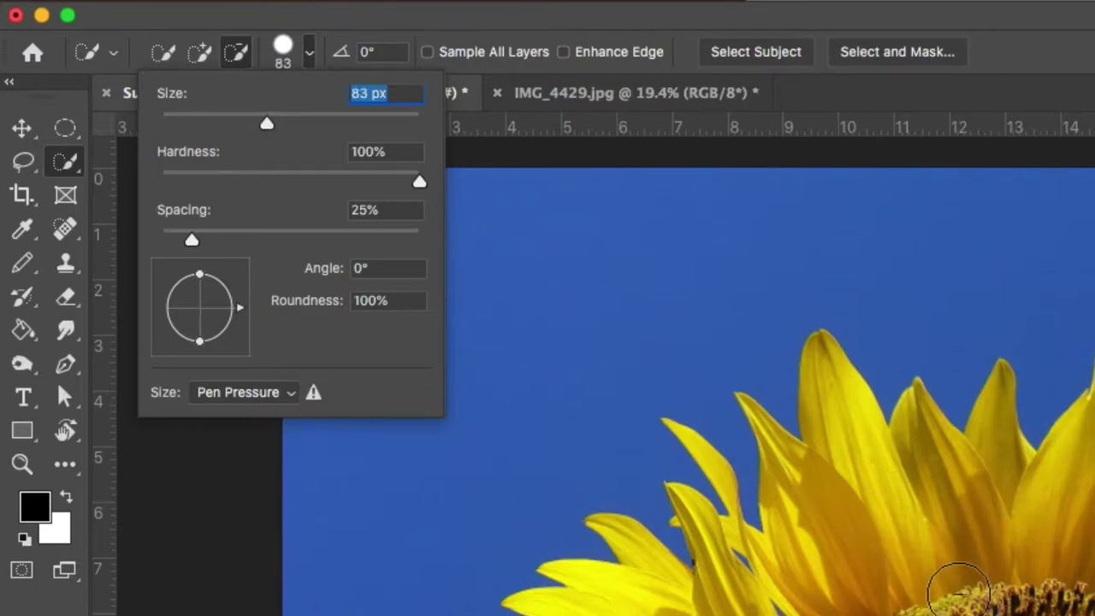
{"action": "left_click", "coordinate": [312, 55]}
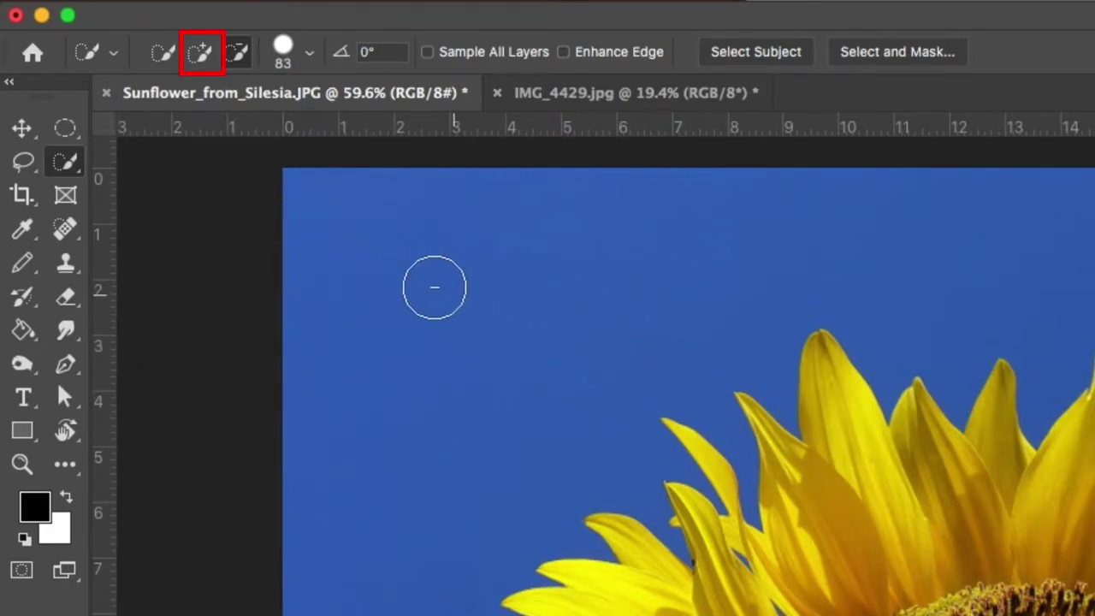
{"action": "left_click", "coordinate": [198, 55]}
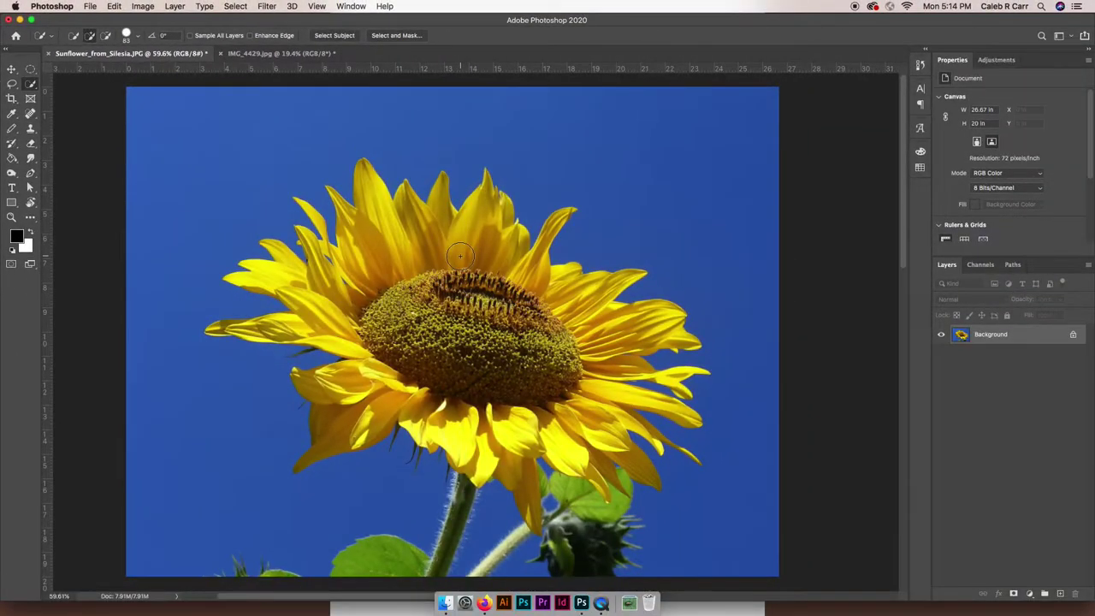
- Brush over the sunflower head and petals, then add the stem and lower leaf
{"action": "mouse_move", "coordinate": [490, 272]}
{"action": "left_mouse_down"}
{"action": "mouse_move", "coordinate": [400, 271]}
{"action": "mouse_move", "coordinate": [360, 296]}
{"action": "mouse_move", "coordinate": [349, 335]}
{"action": "mouse_move", "coordinate": [409, 384]}
{"action": "mouse_move", "coordinate": [540, 345]}
{"action": "mouse_move", "coordinate": [523, 313]}
{"action": "mouse_move", "coordinate": [623, 288]}
{"action": "mouse_move", "coordinate": [581, 318]}
{"action": "mouse_move", "coordinate": [576, 377]}
{"action": "mouse_move", "coordinate": [582, 354]}
{"action": "mouse_move", "coordinate": [597, 359]}
{"action": "mouse_move", "coordinate": [548, 417]}
{"action": "mouse_move", "coordinate": [590, 386]}
{"action": "mouse_move", "coordinate": [531, 419]}
{"action": "mouse_move", "coordinate": [588, 402]}
{"action": "mouse_move", "coordinate": [574, 414]}
{"action": "mouse_move", "coordinate": [513, 428]}
{"action": "mouse_move", "coordinate": [466, 424]}
{"action": "mouse_move", "coordinate": [459, 412]}
{"action": "mouse_move", "coordinate": [564, 441]}
{"action": "mouse_move", "coordinate": [414, 374]}
{"action": "mouse_move", "coordinate": [358, 398]}
{"action": "left_mouse_up"}
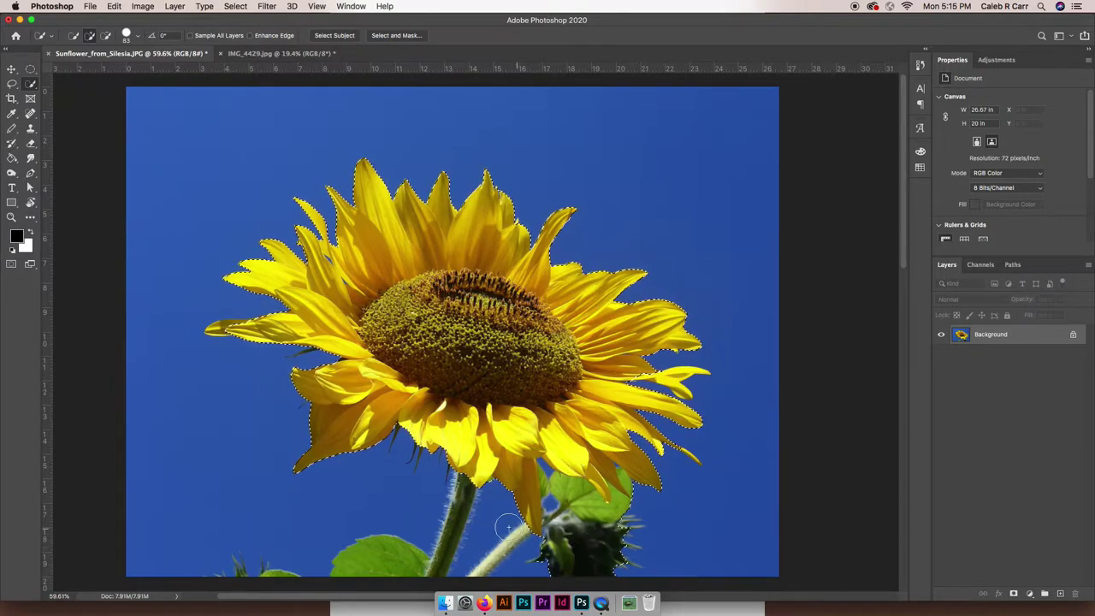
{"action": "key", "text": "p"}
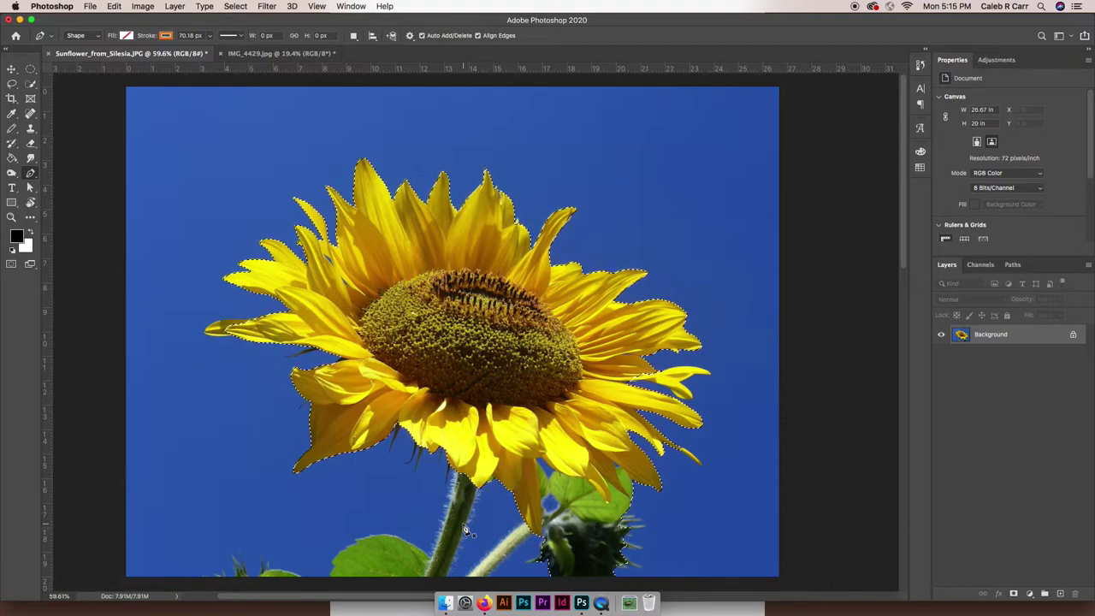
{"action": "key", "text": "w"}
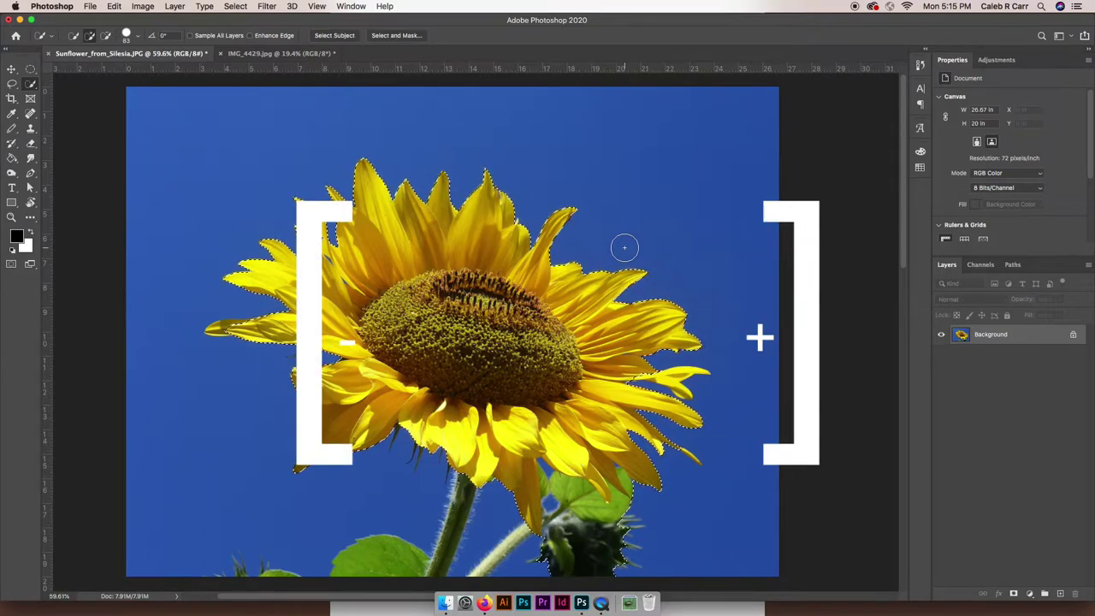
{"action": "key", "text": "bracketright"}
{"action": "key", "text": "bracketright"}
{"action": "key", "text": "bracketleft"}
{"action": "key", "text": "bracketleft"}
{"action": "key", "text": "bracketleft"}
{"action": "key", "text": "bracketleft"}
{"action": "key", "text": "bracketleft"}
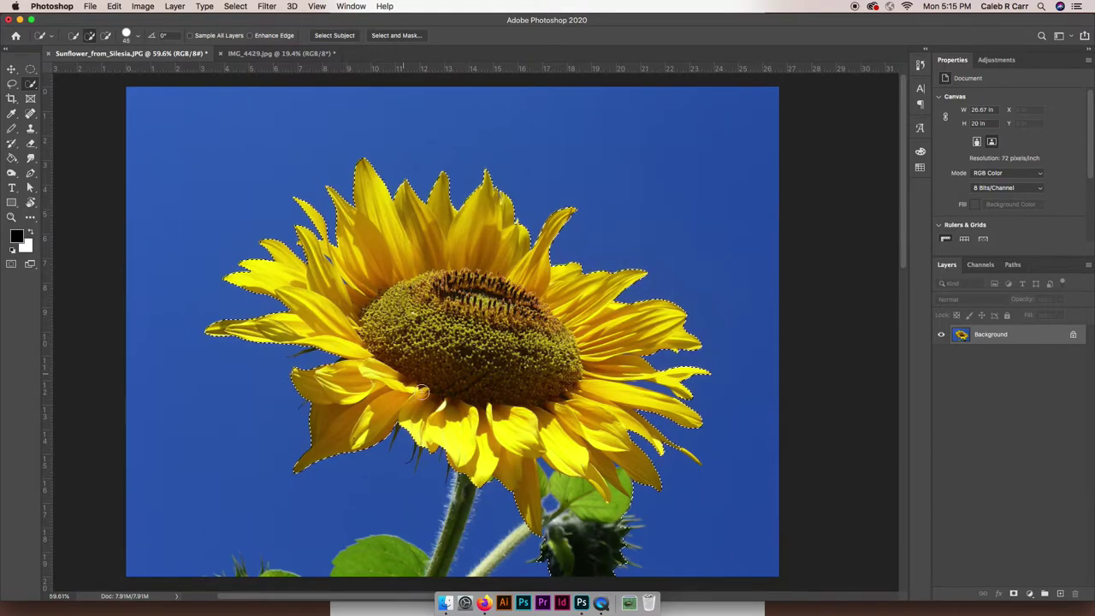
{"action": "mouse_move", "coordinate": [376, 557]}
{"action": "left_mouse_down"}
{"action": "mouse_move", "coordinate": [347, 573]}
{"action": "mouse_move", "coordinate": [430, 562]}
{"action": "mouse_move", "coordinate": [456, 530]}
{"action": "left_mouse_up"}
- At 136% zoom, subtract the sky gaps between petal, leaf, stem and bud, shrinking the brush
{"action": "key", "text": "z"}
{"action": "left_click_drag", "start_coordinate": [529, 536], "coordinate": [556, 529]}
{"action": "key", "text": "w"}
{"action": "scroll", "coordinate": [565, 470], "scroll_direction": "down", "scroll_amount": 5}
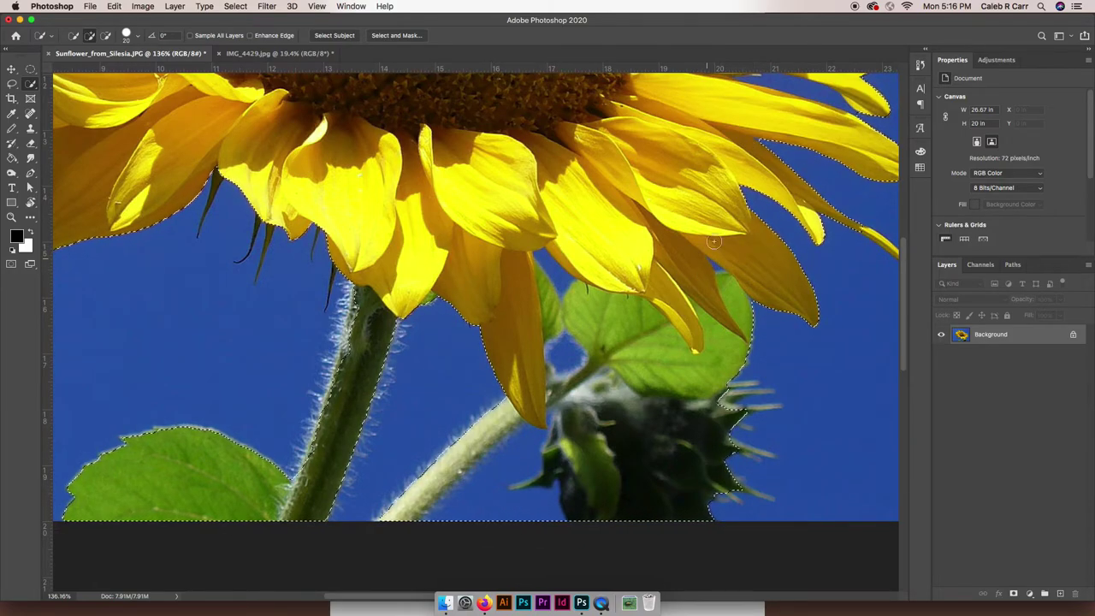
{"action": "scroll", "coordinate": [745, 179], "scroll_direction": "up", "scroll_amount": 2}
{"action": "scroll", "coordinate": [745, 179], "scroll_direction": "right", "scroll_amount": 2}
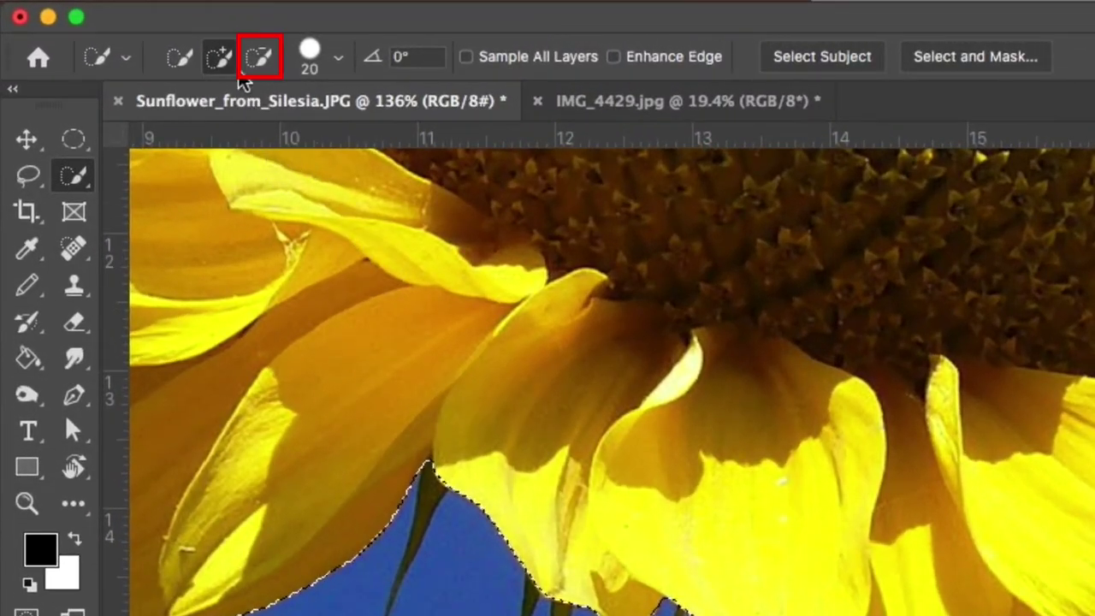
{"action": "left_click", "coordinate": [259, 58]}
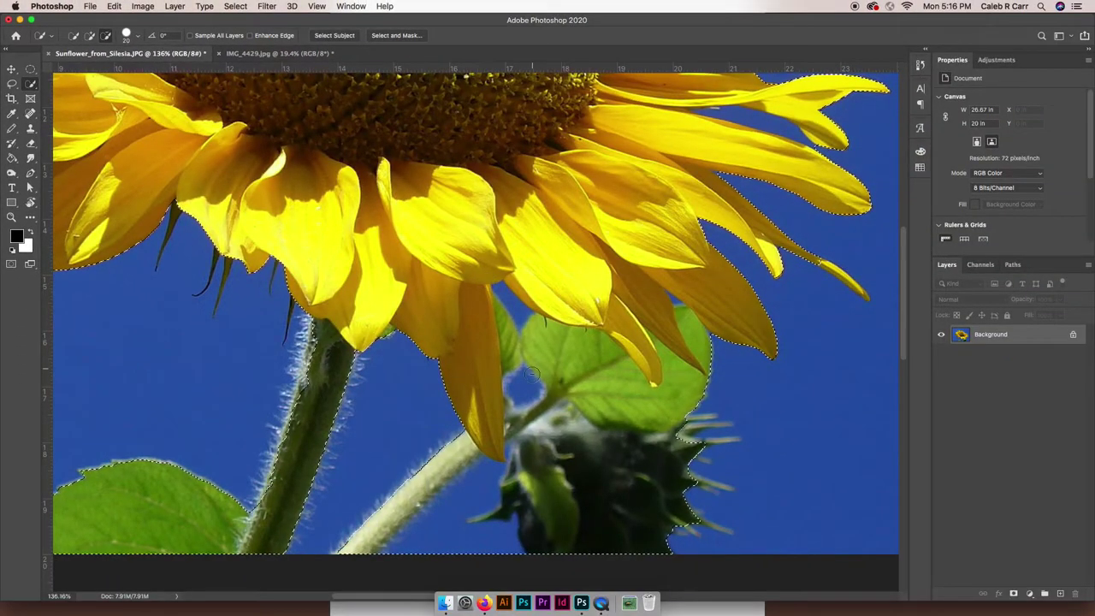
{"action": "left_click", "coordinate": [521, 377]}
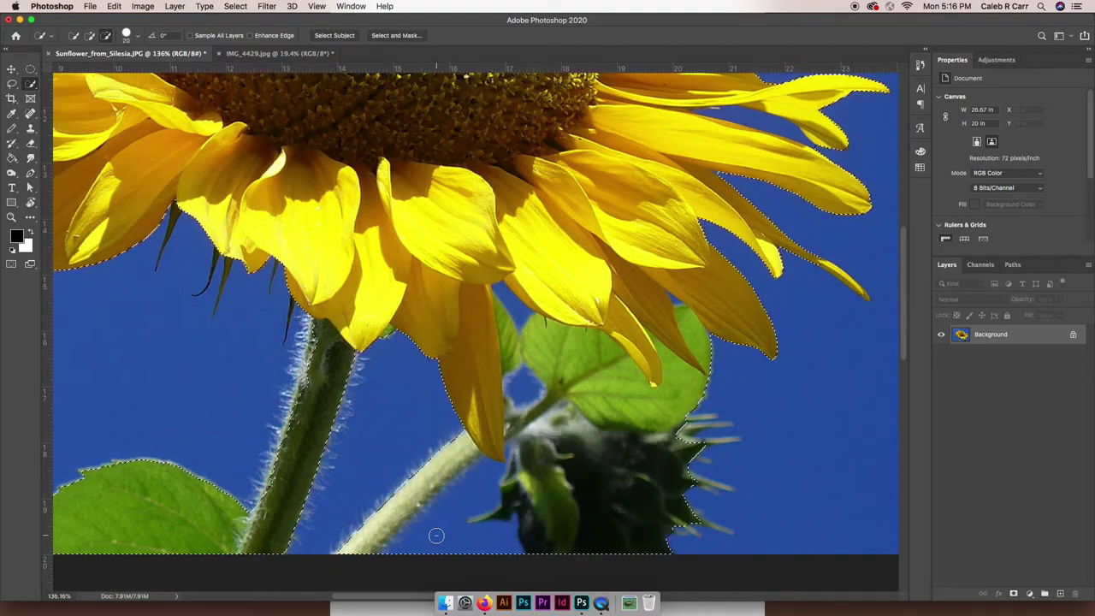
{"action": "left_click", "coordinate": [437, 536]}
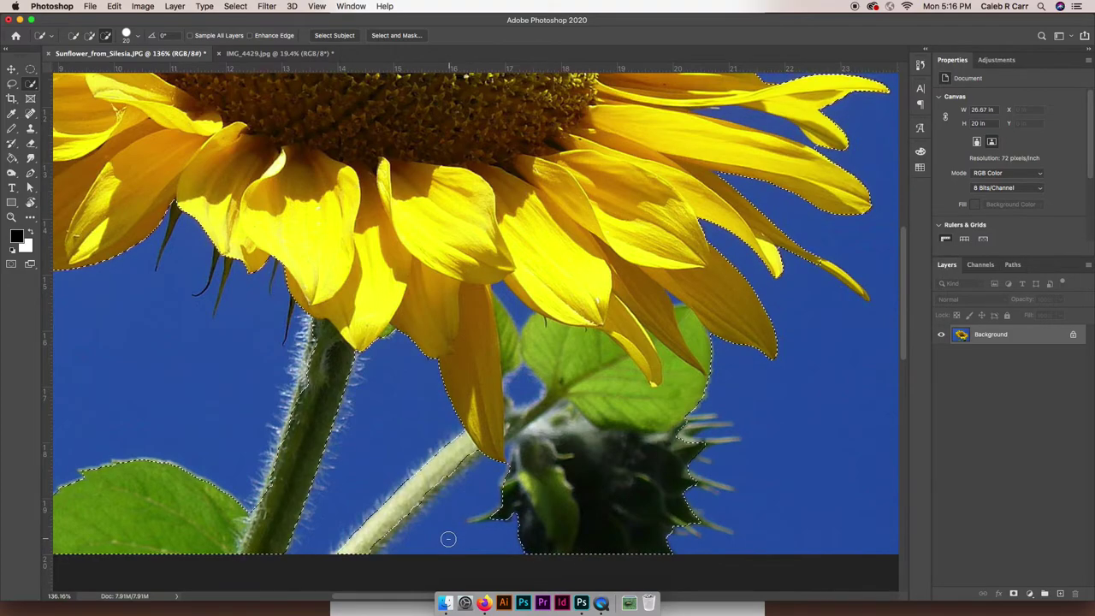
{"action": "left_click", "coordinate": [518, 386]}
{"action": "key", "text": "bracketleft"}
{"action": "key", "text": "bracketleft"}
{"action": "key", "text": "bracketleft"}
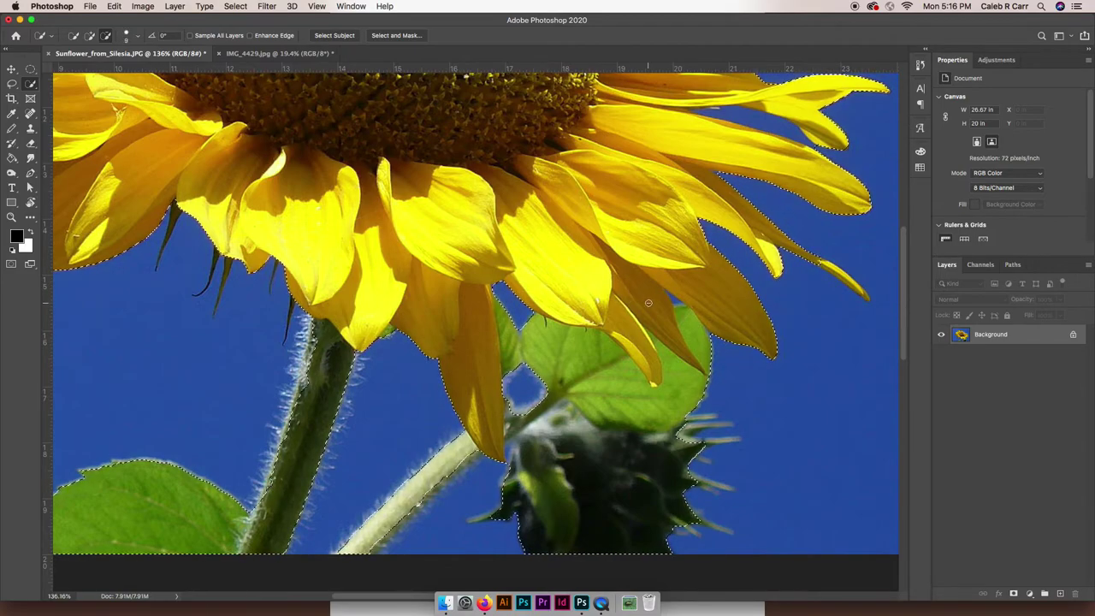
{"action": "key", "text": "bracketleft"}
{"action": "key", "text": "bracketleft"}
{"action": "key", "text": "bracketleft"}
{"action": "key", "text": "bracketleft"}
{"action": "key", "text": "bracketleft"}
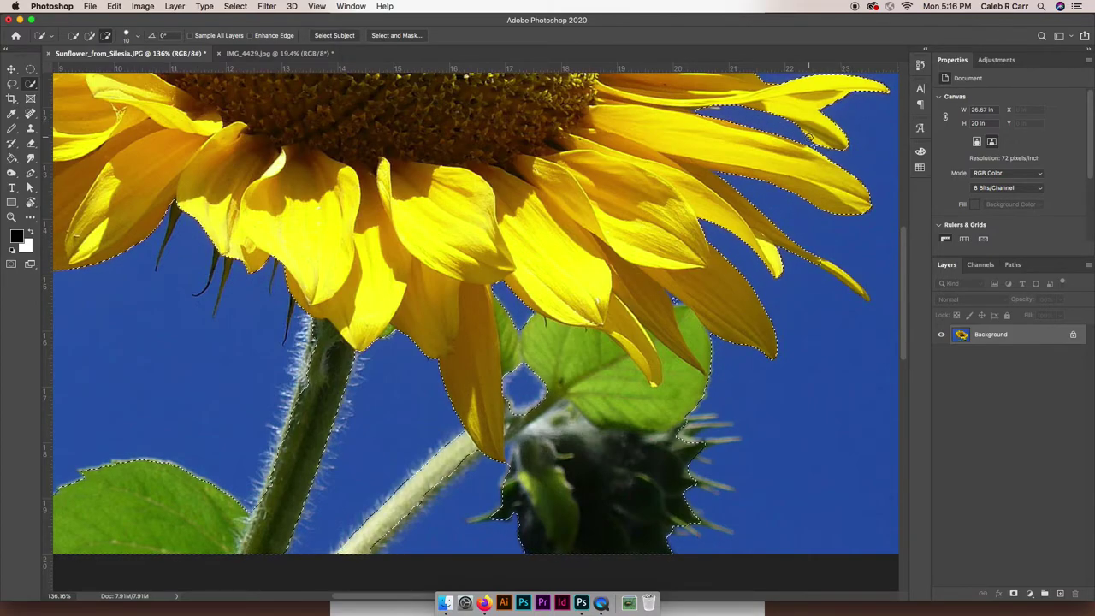
- Bring the whole sunflower into view and copy the selection with the Move tool active
{"action": "scroll", "coordinate": [557, 196], "scroll_direction": "down", "scroll_amount": 5}
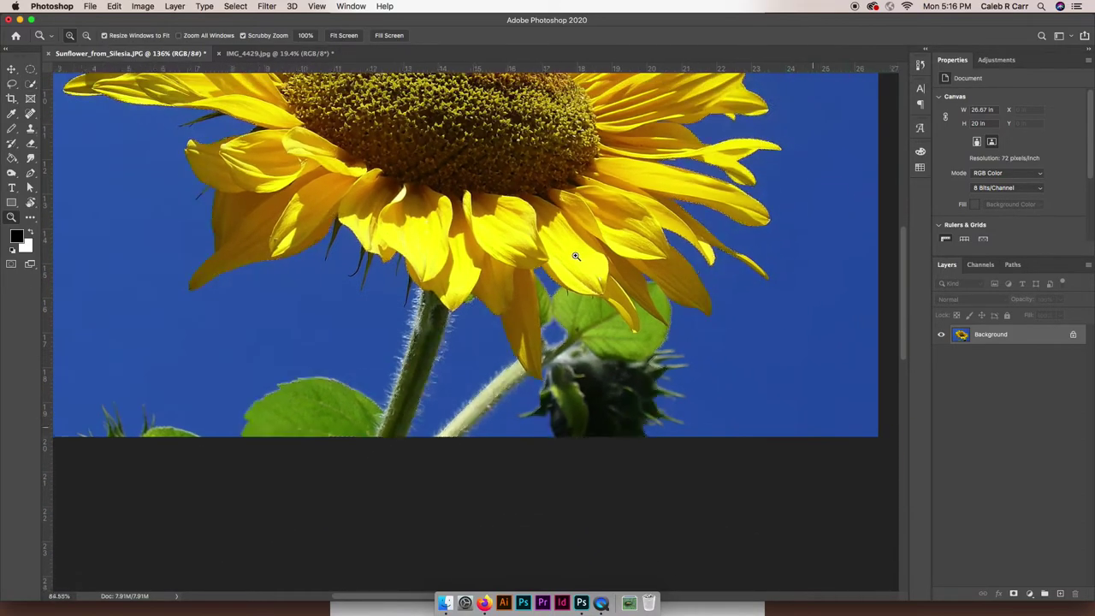
{"action": "left_click_drag", "start_coordinate": [557, 196], "coordinate": [564, 371]}
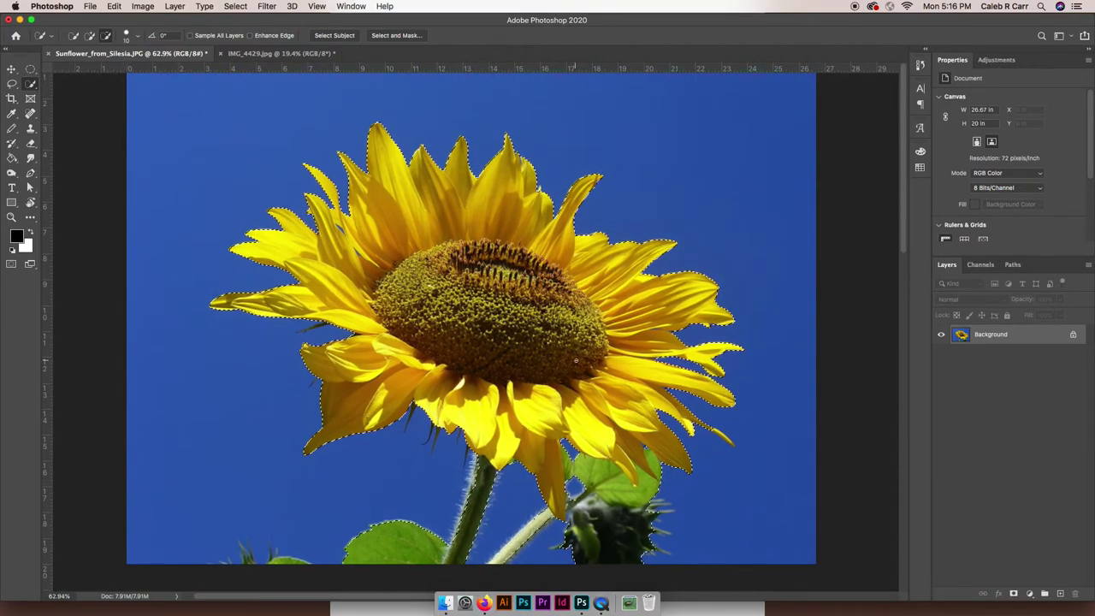
{"action": "key", "text": "v"}
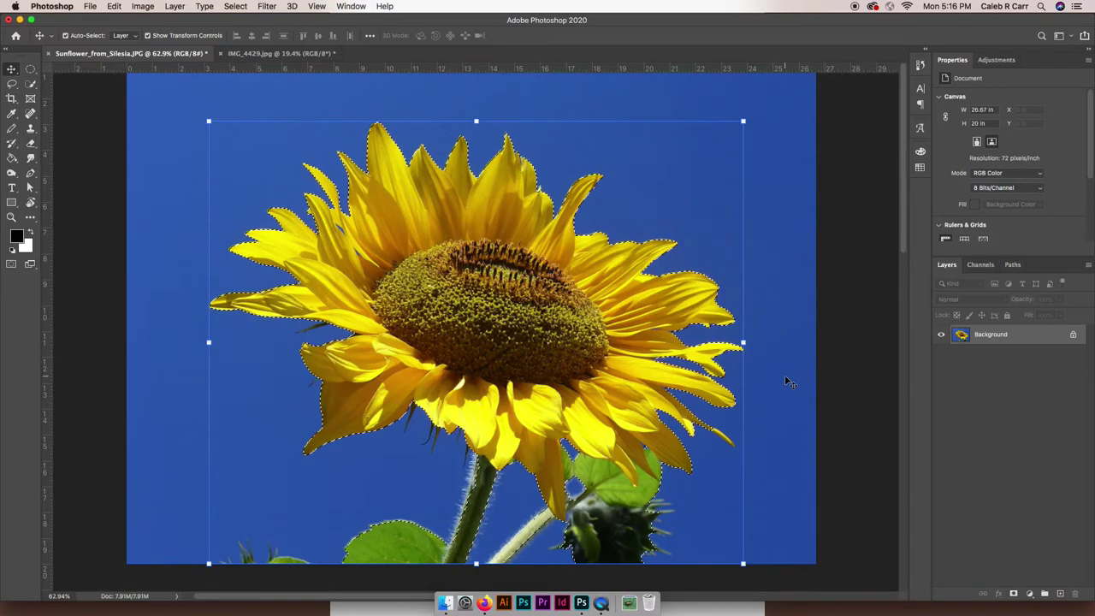
{"action": "key", "text": "super+c"}
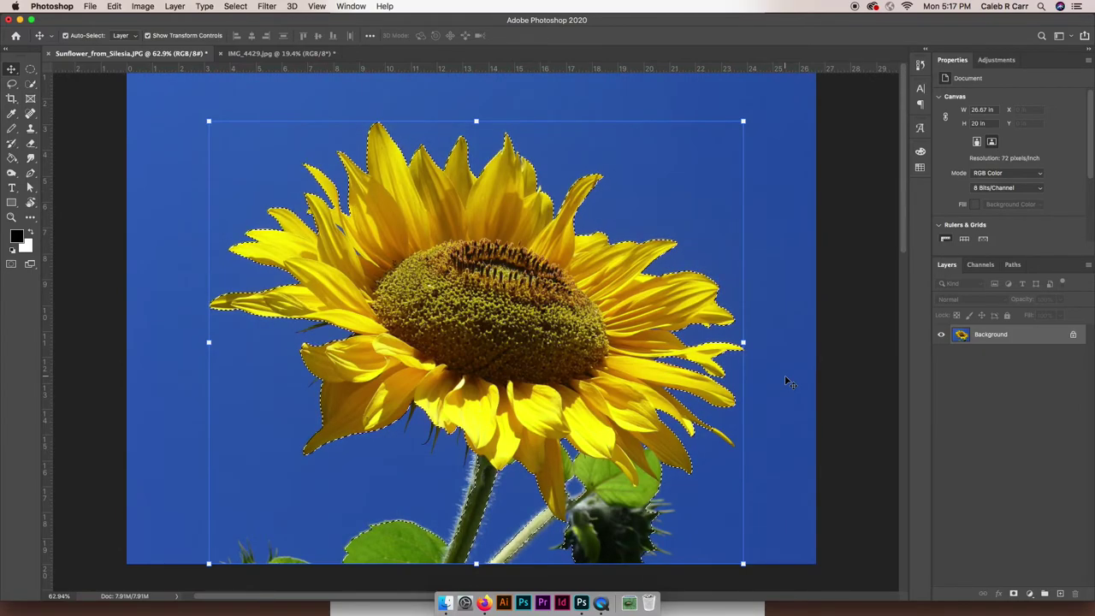
{"action": "left_click", "coordinate": [282, 54]}
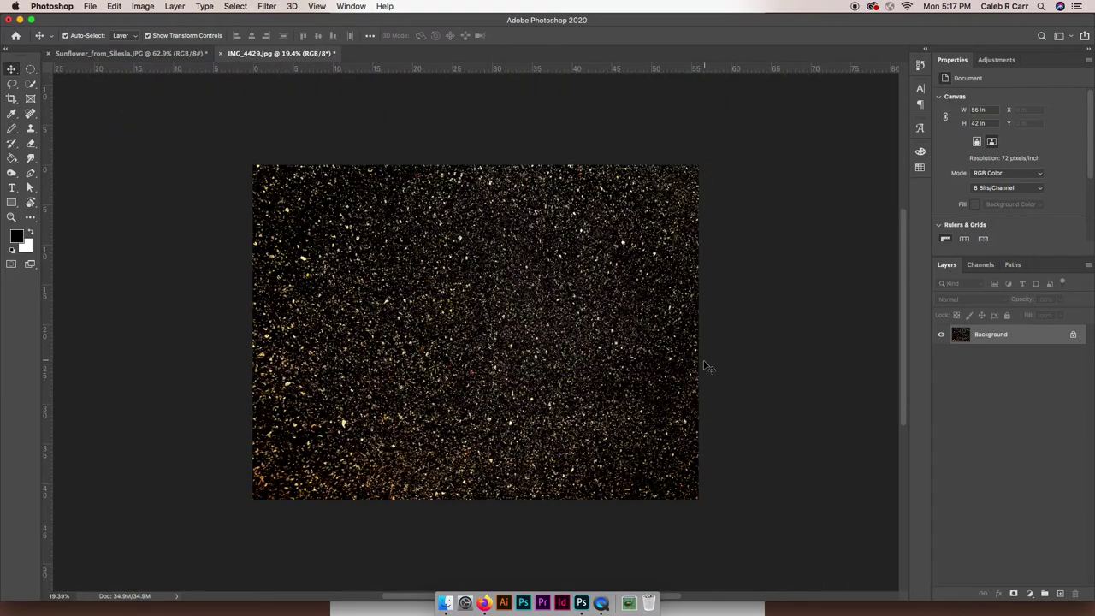
- Zoom in on the starry image and paste the sunflower as a new layer
{"action": "key", "text": "z"}
{"action": "left_click_drag", "start_coordinate": [650, 349], "coordinate": [703, 344]}
{"action": "key", "text": "v"}
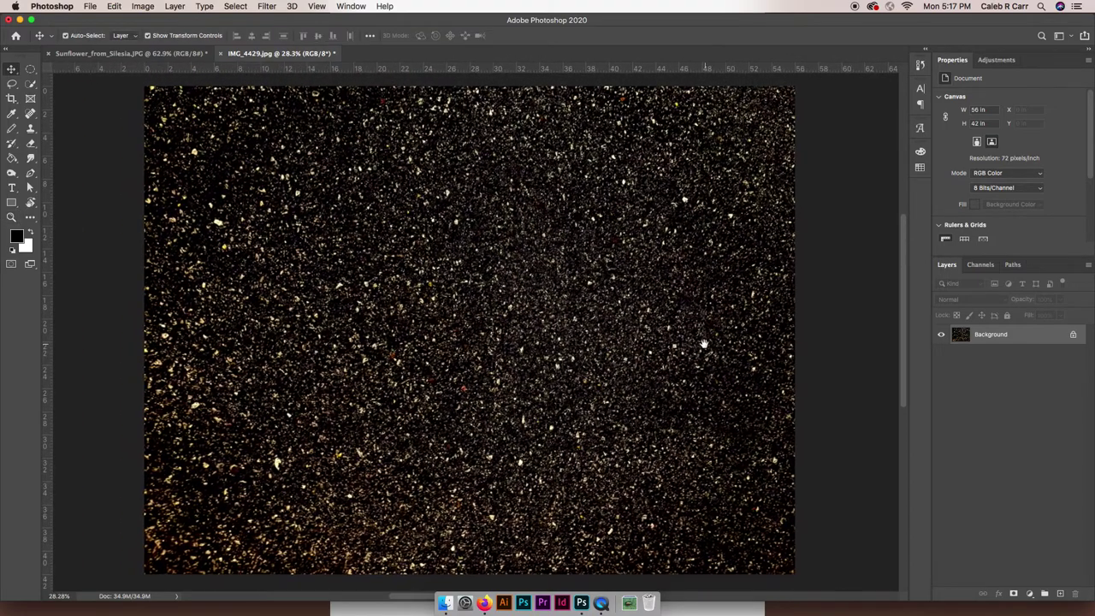
{"action": "key", "text": "super+v"}
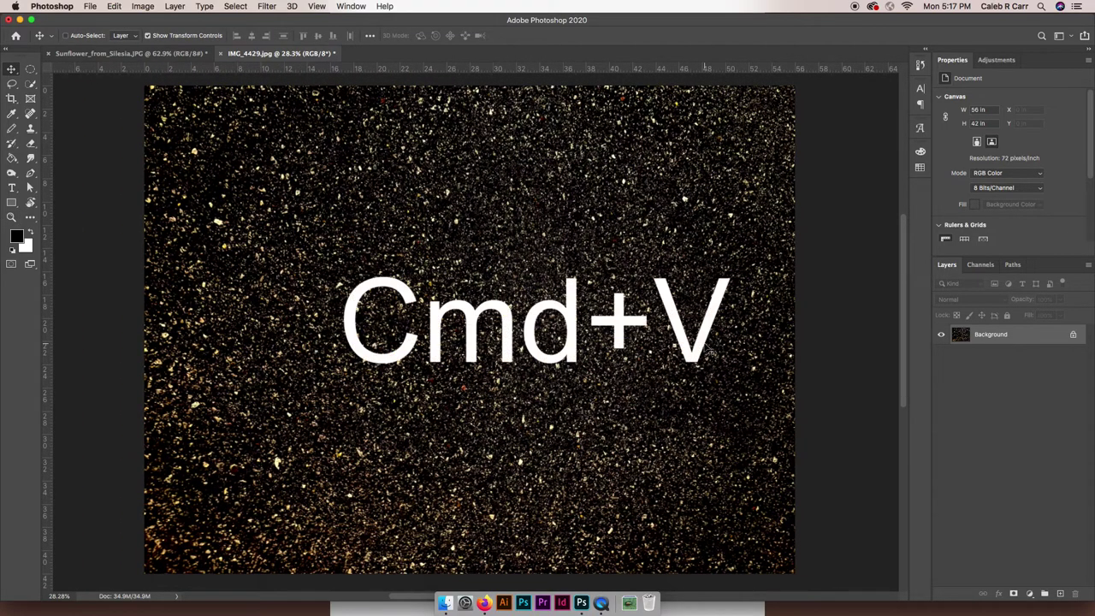